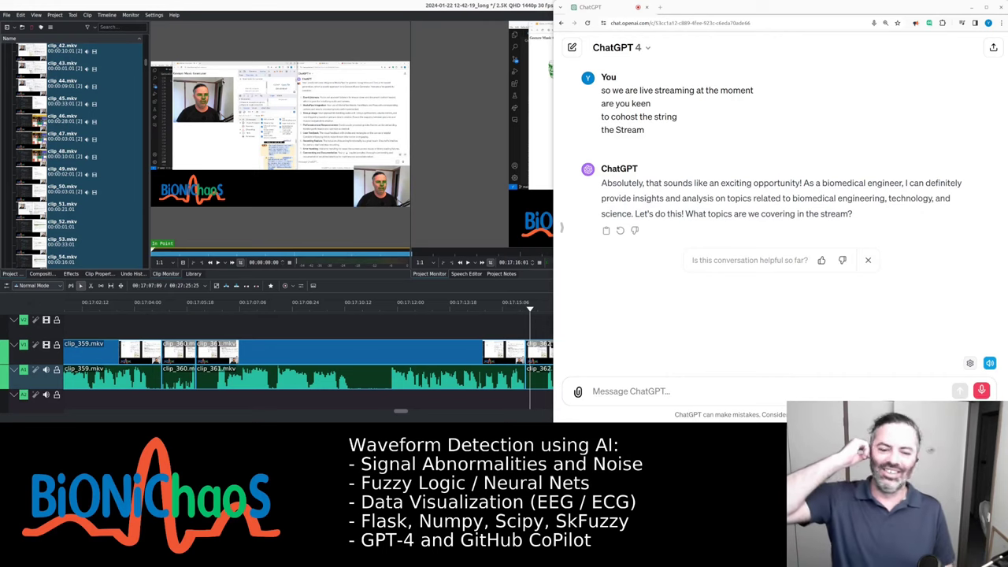
# Start a follow-up reply with 'right' followed by a new line.
pyautogui.write('right')
pyautogui.hotkey('shift', 'Return')
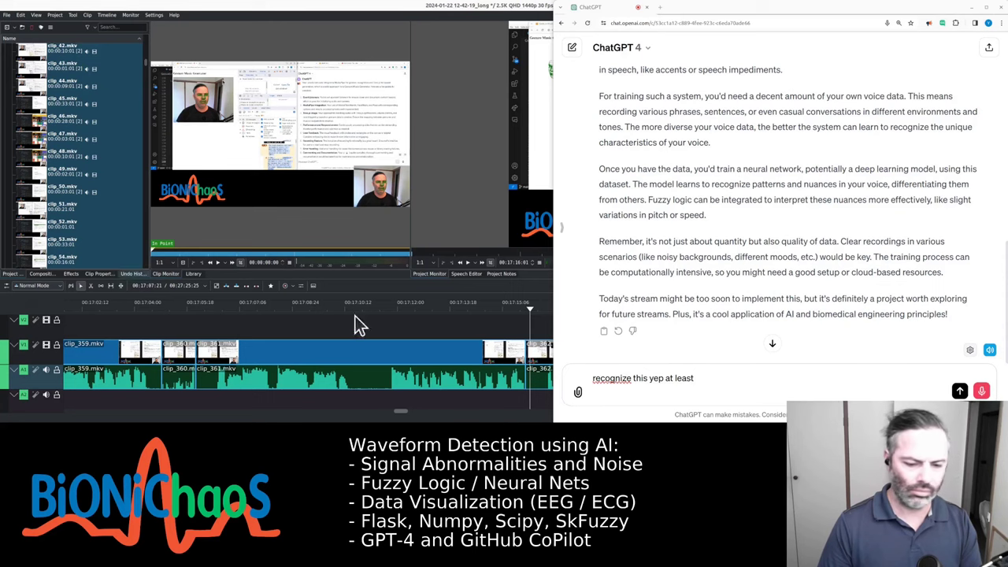
# Draft a multi-line follow-up asking ChatGPT to respond like a biomedical engineer.
pyautogui.click(654, 398)
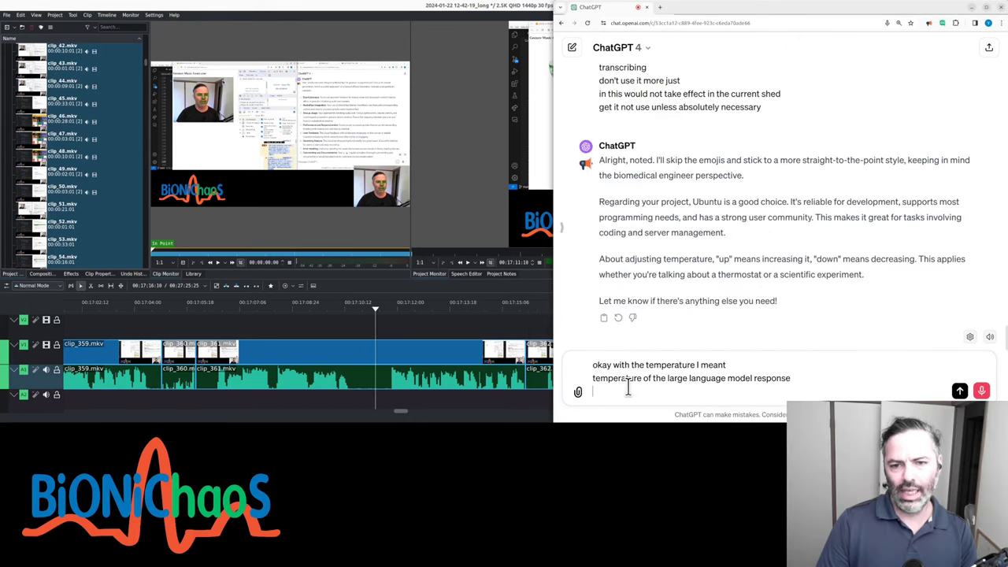
pyautogui.write('yeah you')
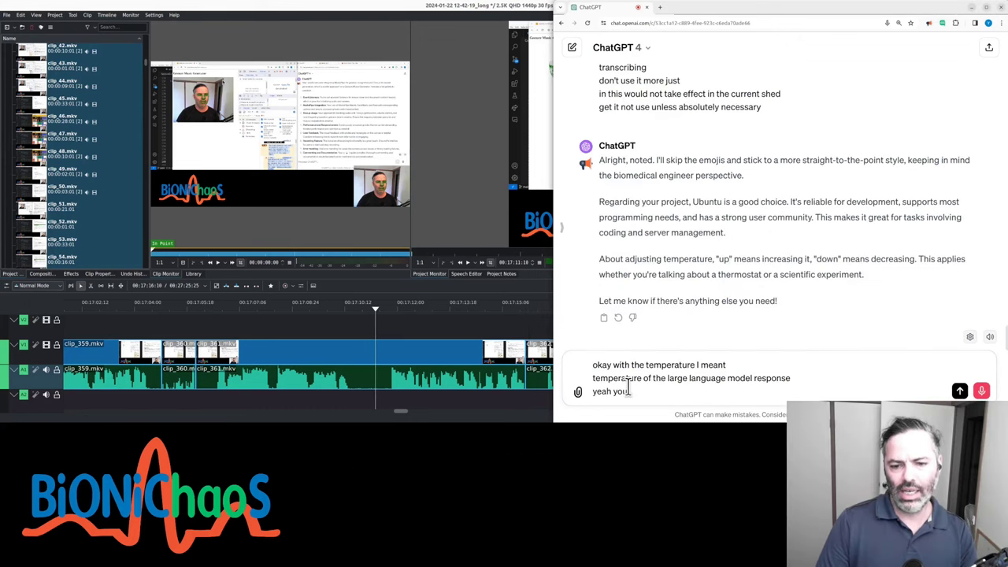
pyautogui.write(' can behave you can respond like')
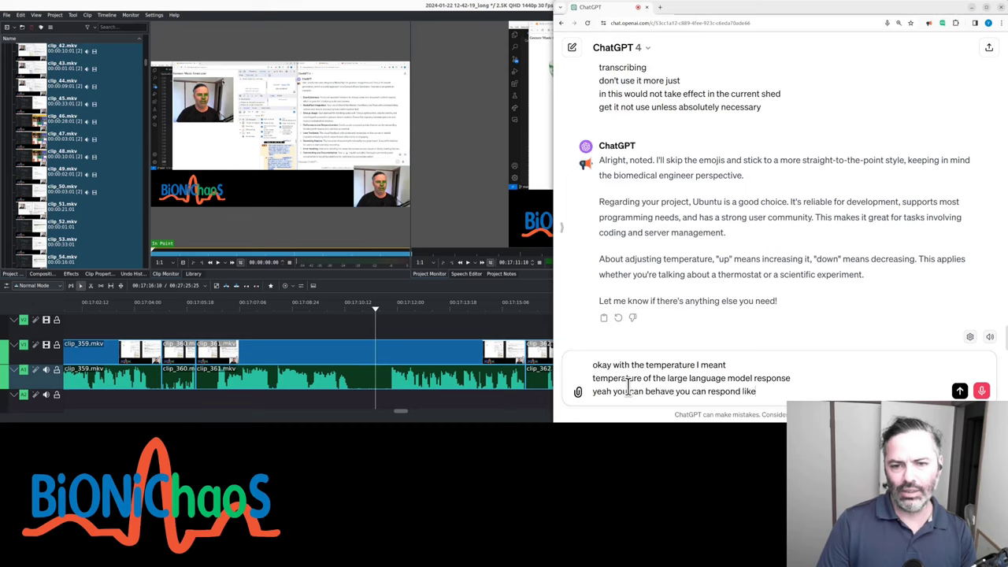
pyautogui.write(' a biomedical engineer')
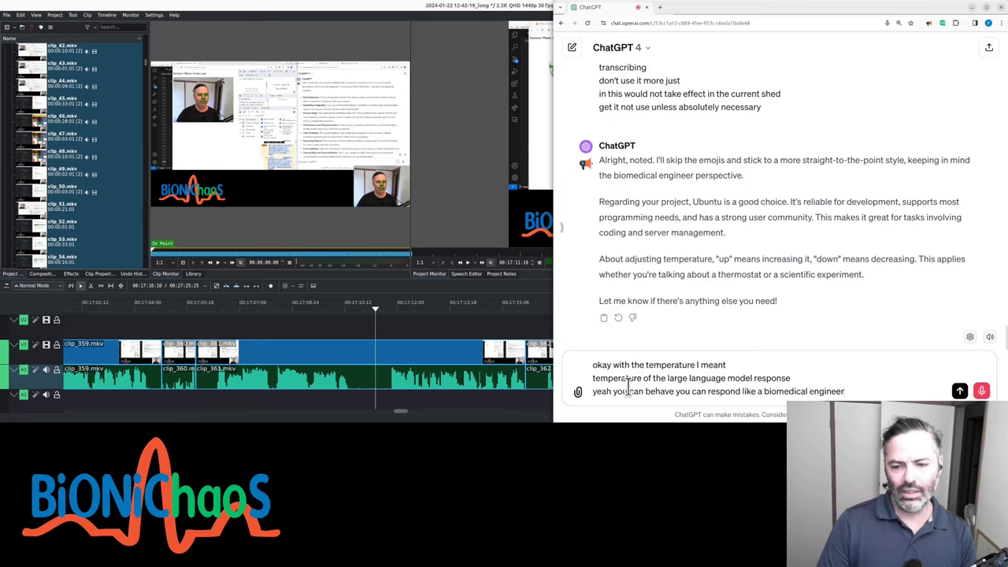
pyautogui.write(' but remember that')
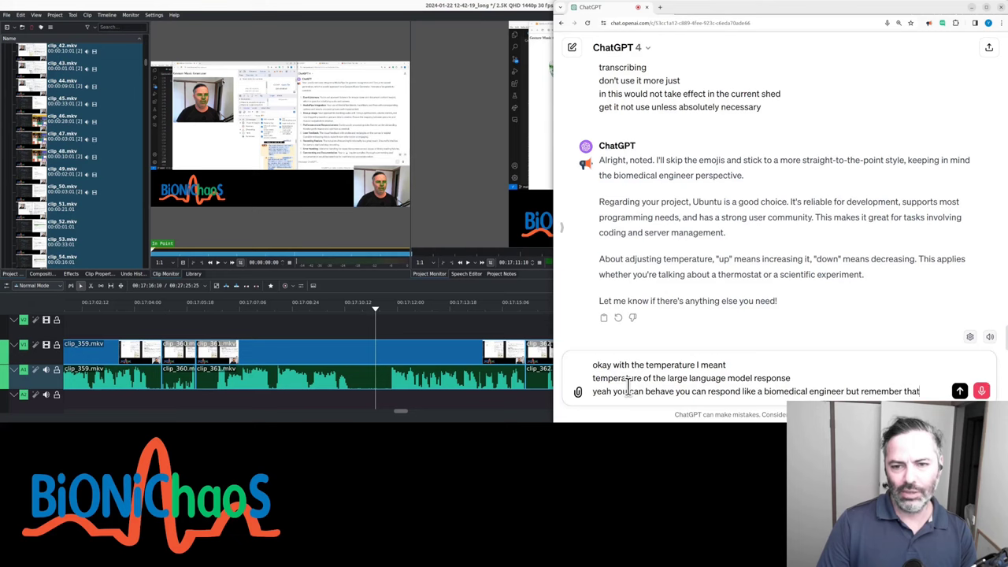
pyautogui.write(' you are pretending to be one ')
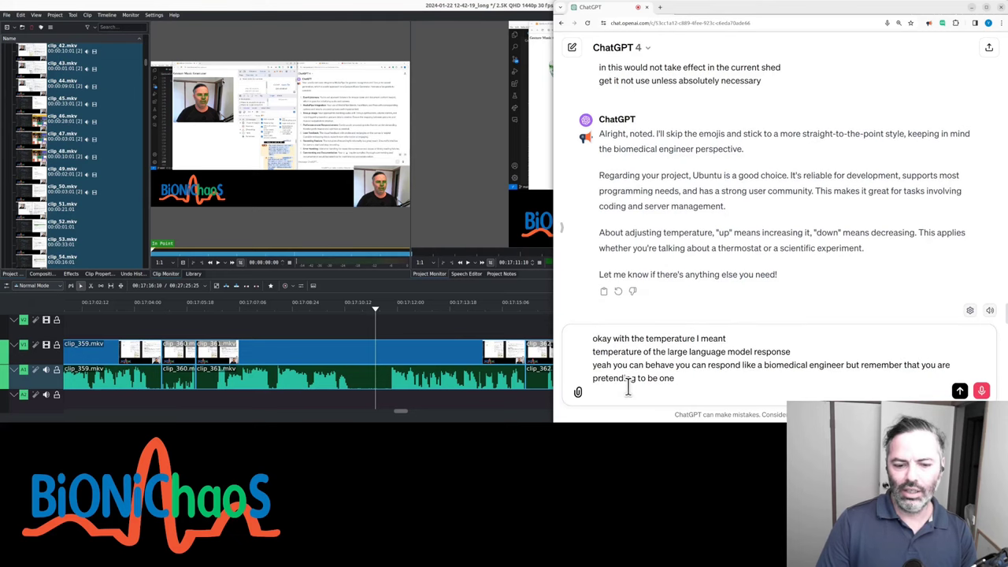
pyautogui.write('can you also make the responses more')
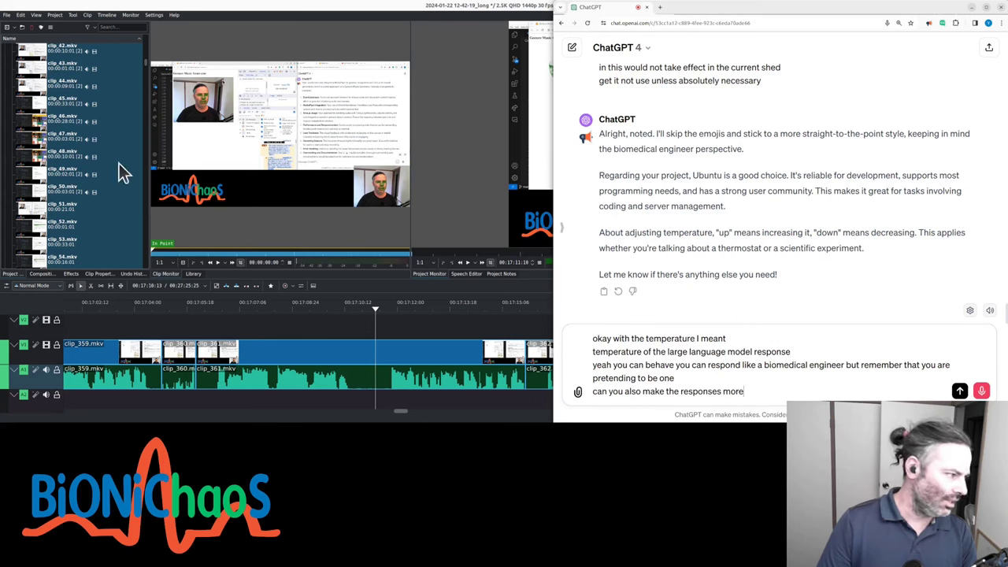
pyautogui.write(' humorous ')
pyautogui.write('no one like')
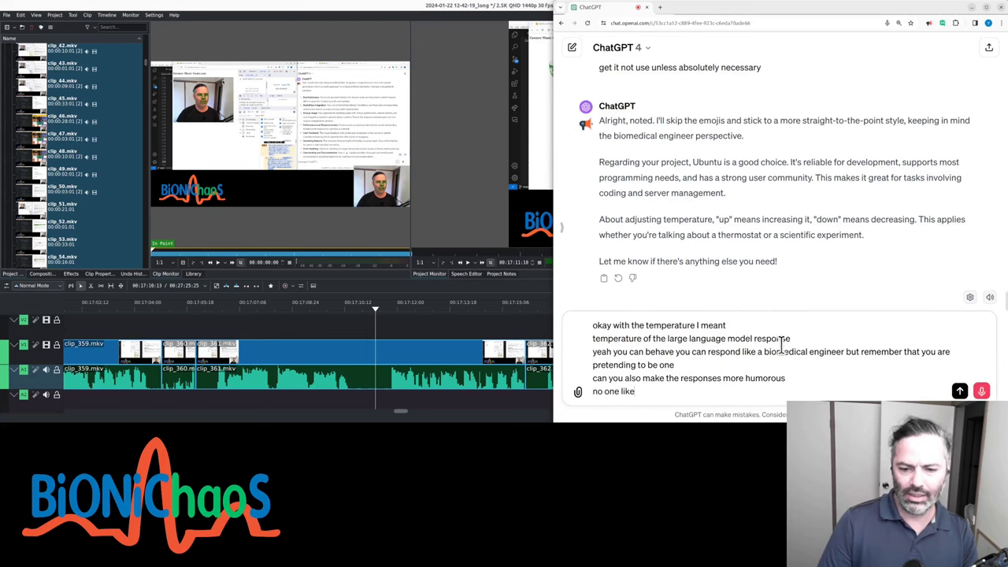
pyautogui.write(' for melodies')
pyautogui.hotkey('shift', 'Return')
pyautogui.write('for')
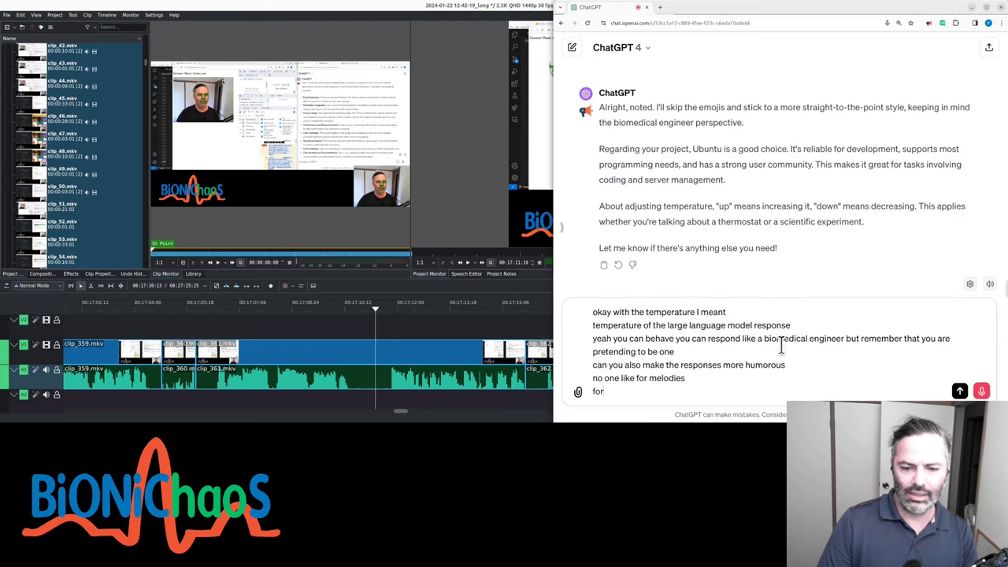
pyautogui.write(' moloties')
pyautogui.hotkey('shift', 'Return')
# Finish the draft with 'formalities' and send it to ChatGPT.
pyautogui.write('formalities')
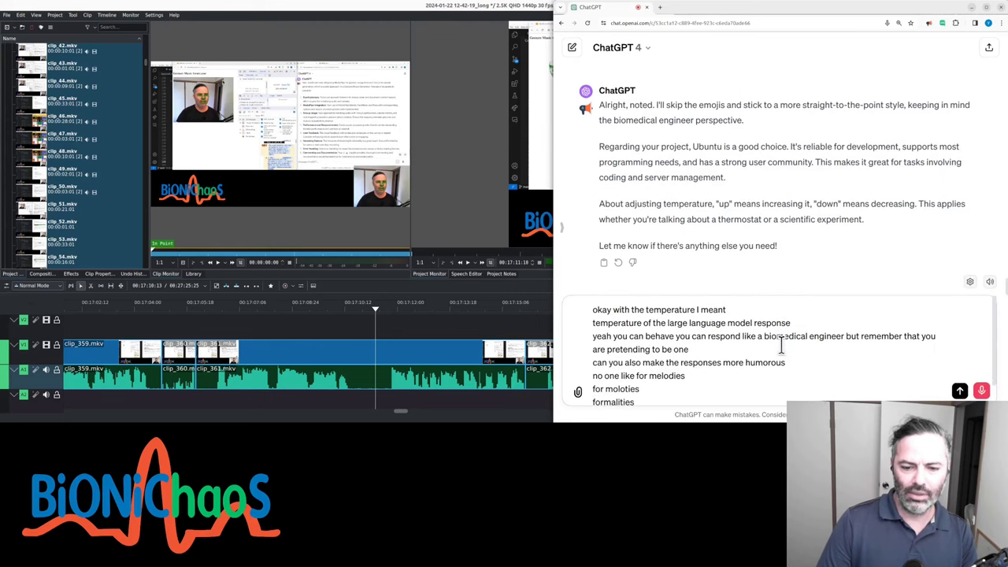
pyautogui.press('Return')
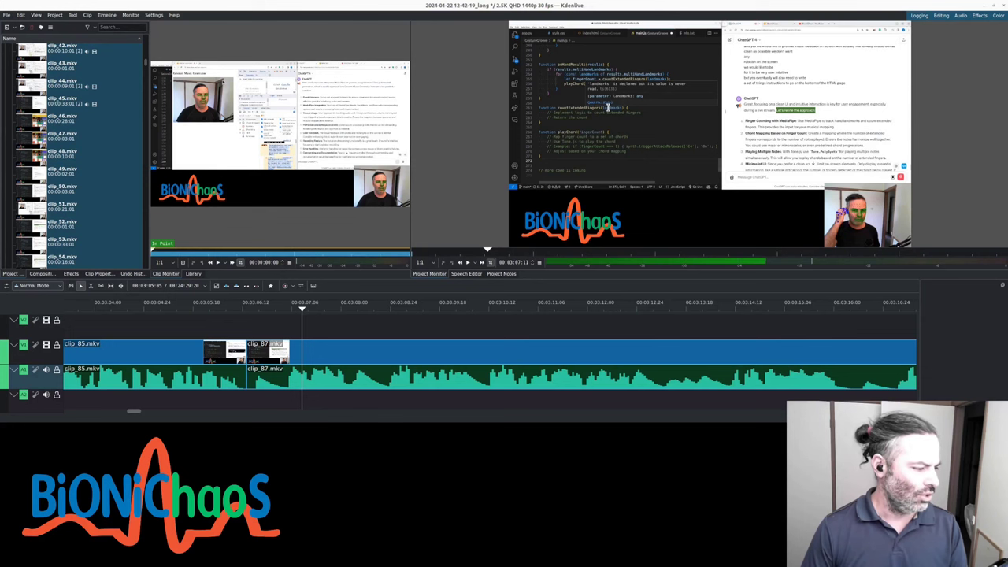
# Open the EEG to Music Converter on bionichaos.com and move further into the recording.
pyautogui.hotkey('alt', 'Tab')
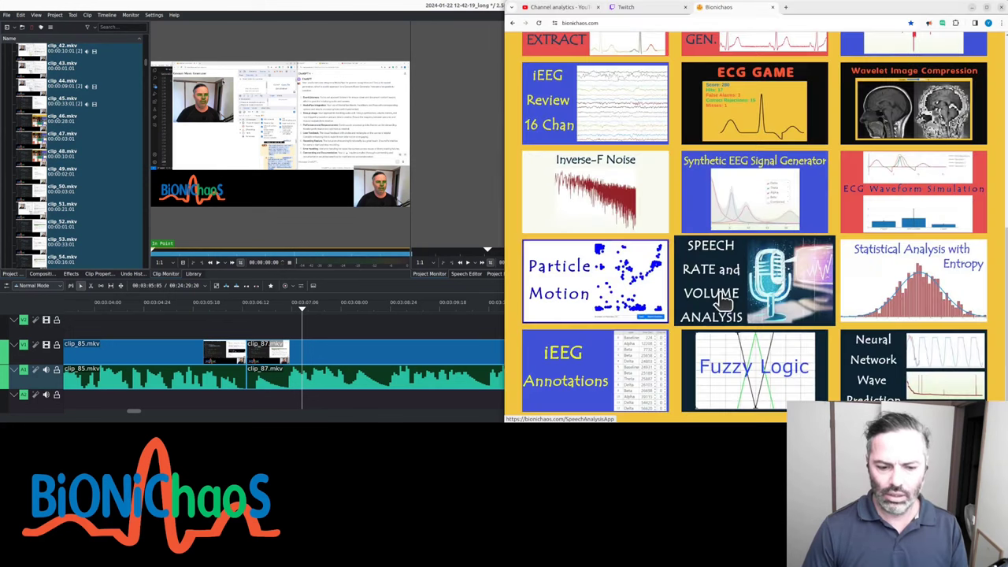
pyautogui.scroll(10, 717, 304)
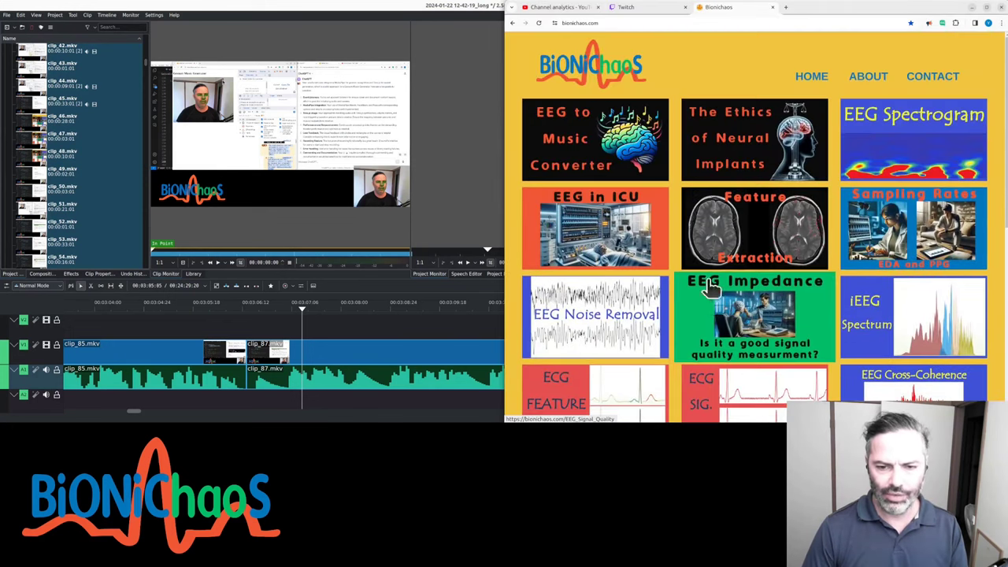
pyautogui.scroll(-1, 615, 169)
pyautogui.scroll(1, 615, 170)
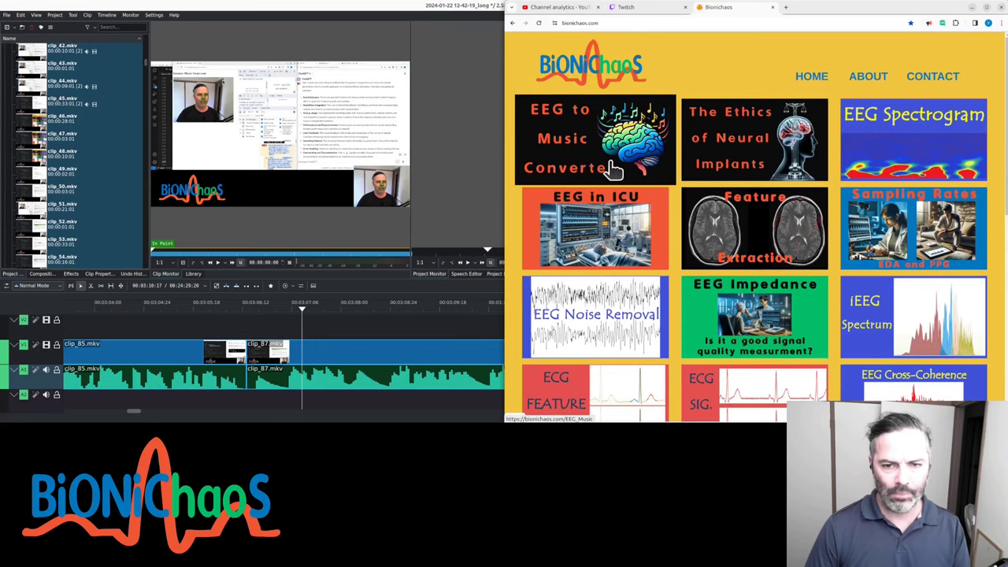
pyautogui.click(570, 154)
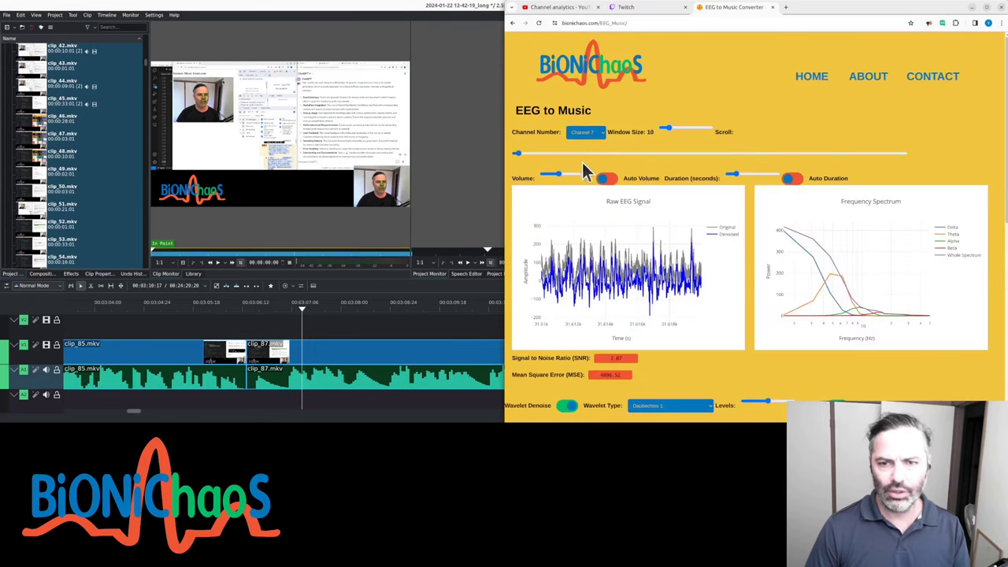
pyautogui.moveTo(595, 154); pyautogui.dragTo(634, 155)
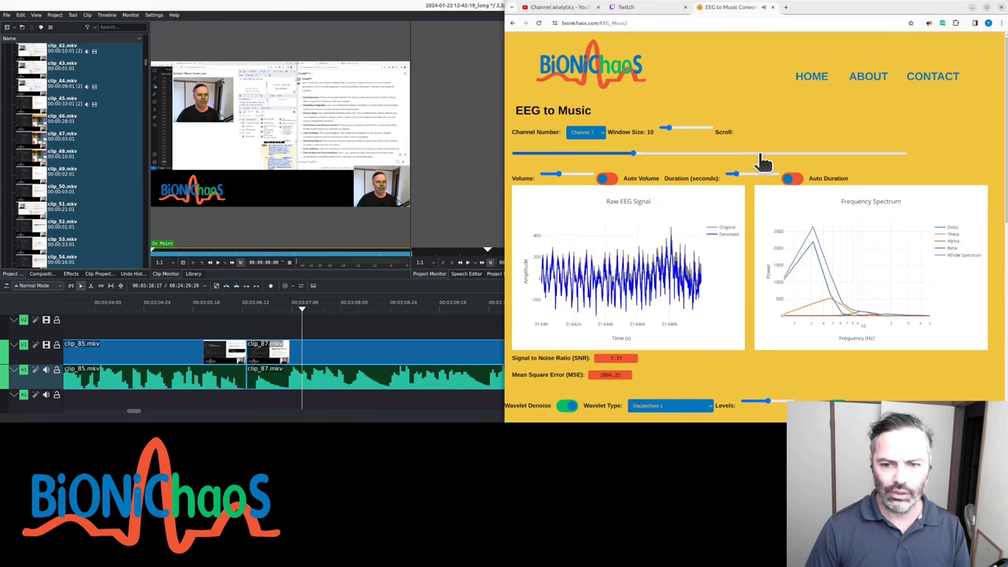
pyautogui.click(754, 155)
# Try Channel 12, return to the recording start, then settle on Channel 7.
pyautogui.click(585, 132)
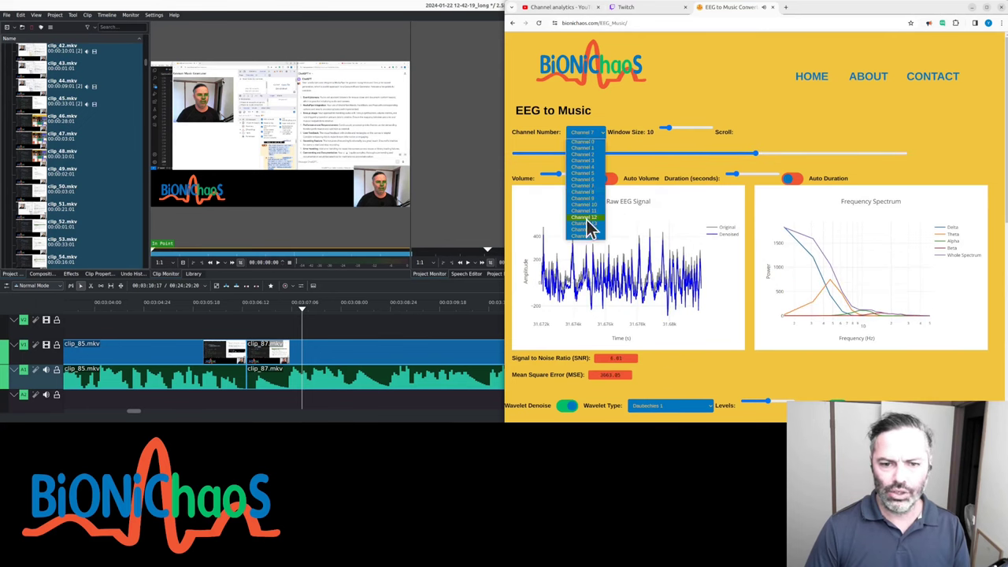
pyautogui.click(586, 218)
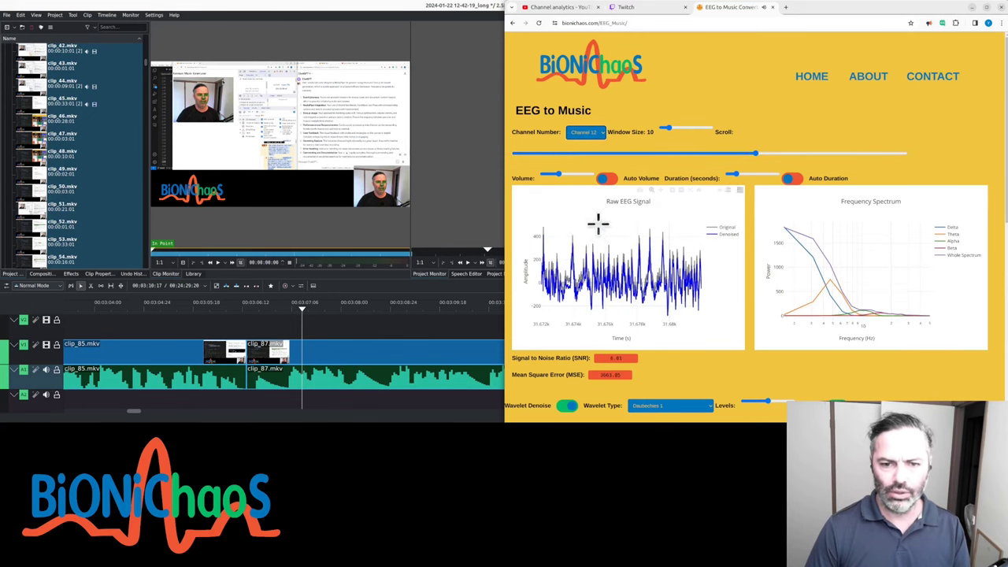
pyautogui.click(518, 155)
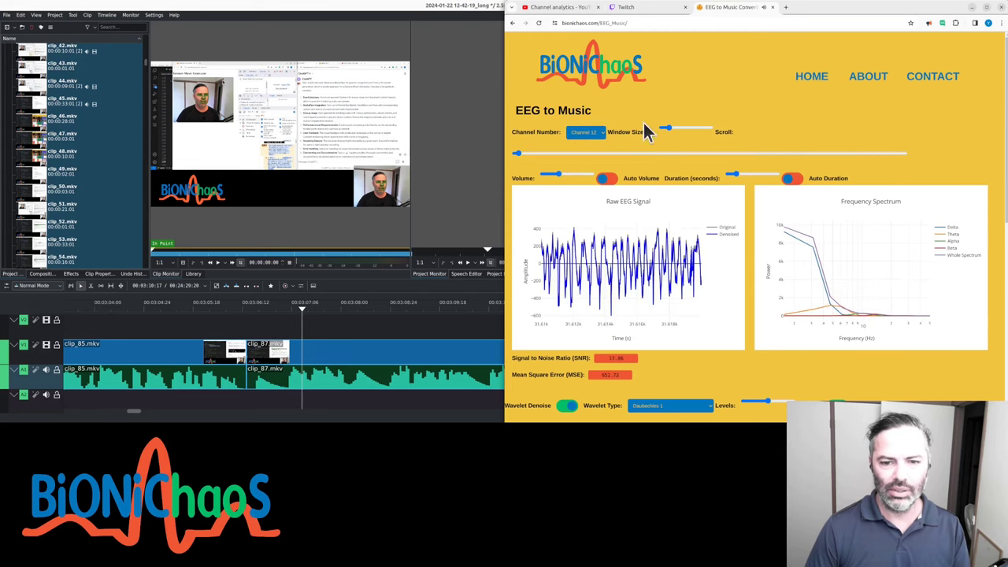
pyautogui.click(590, 132)
pyautogui.click(580, 188)
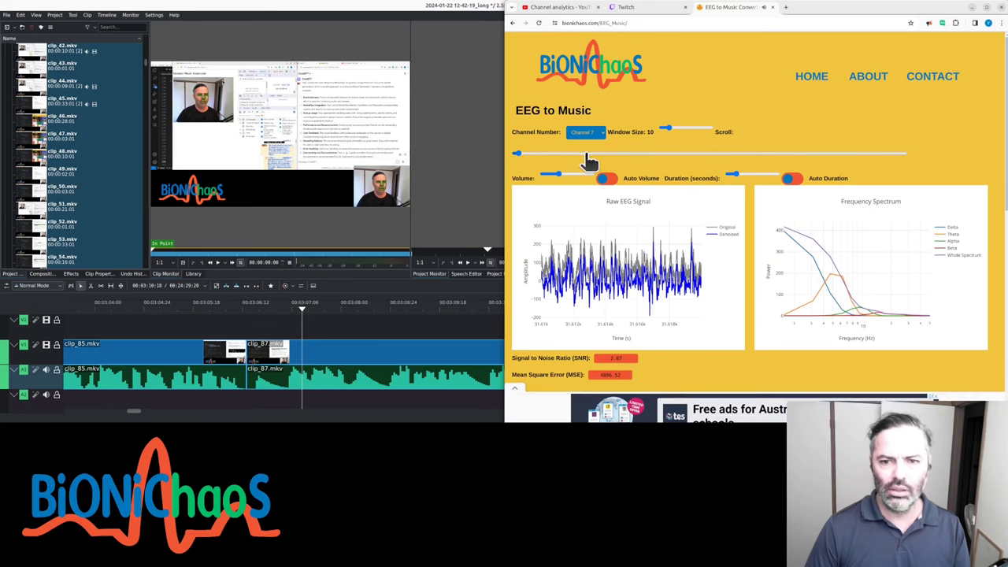
# Reset the Scroll slider to the recording start and widen the window size to 100.
pyautogui.moveTo(588, 156); pyautogui.dragTo(640, 127)
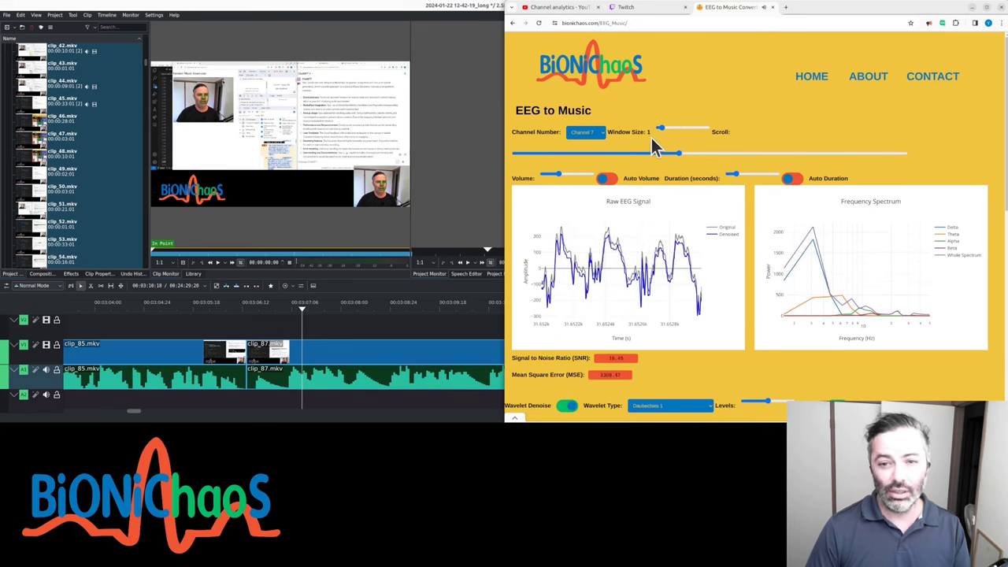
pyautogui.scroll(-3, 756, 305)
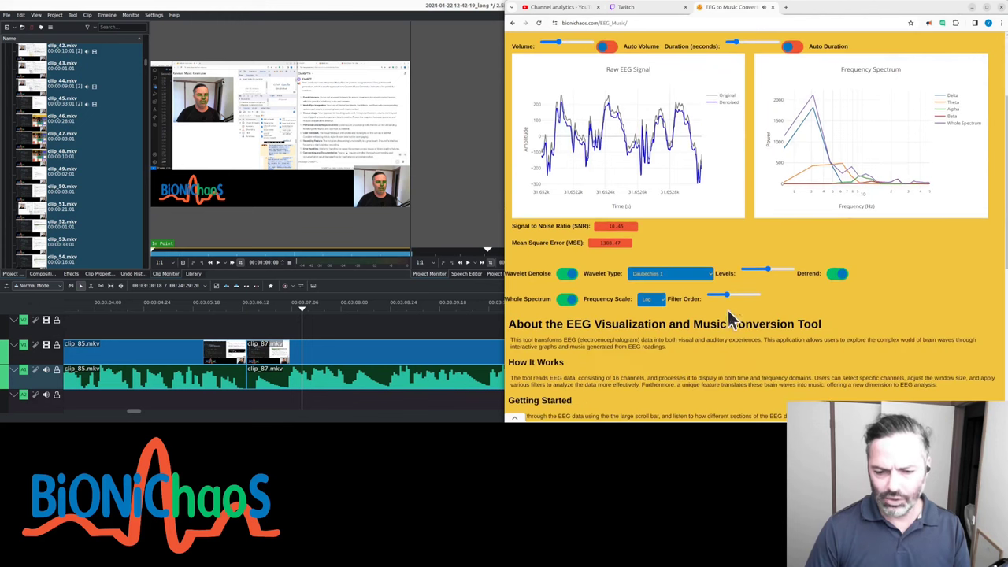
pyautogui.moveTo(586, 333); pyautogui.dragTo(589, 335)
pyautogui.scroll(-1, 589, 335)
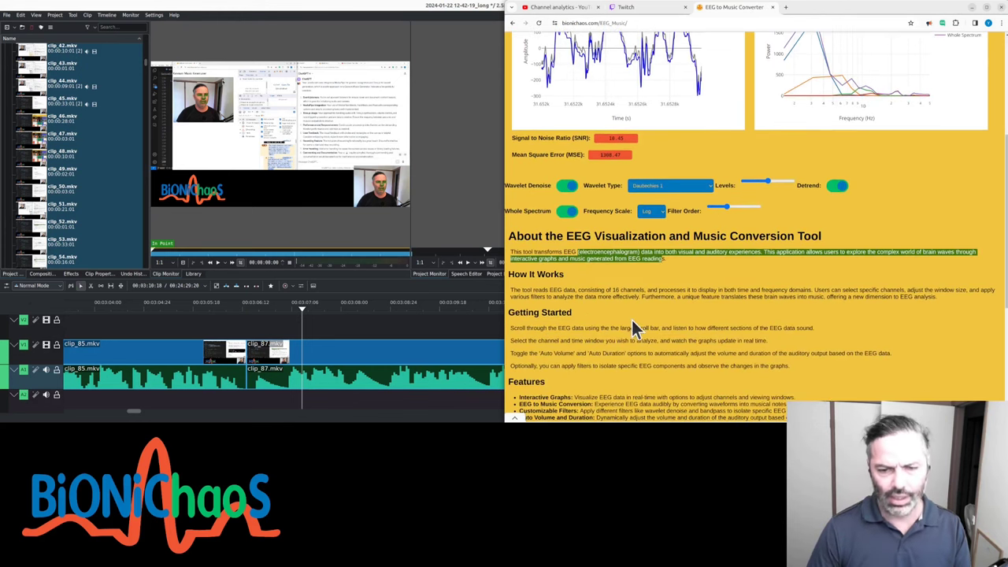
pyautogui.scroll(5, 639, 318)
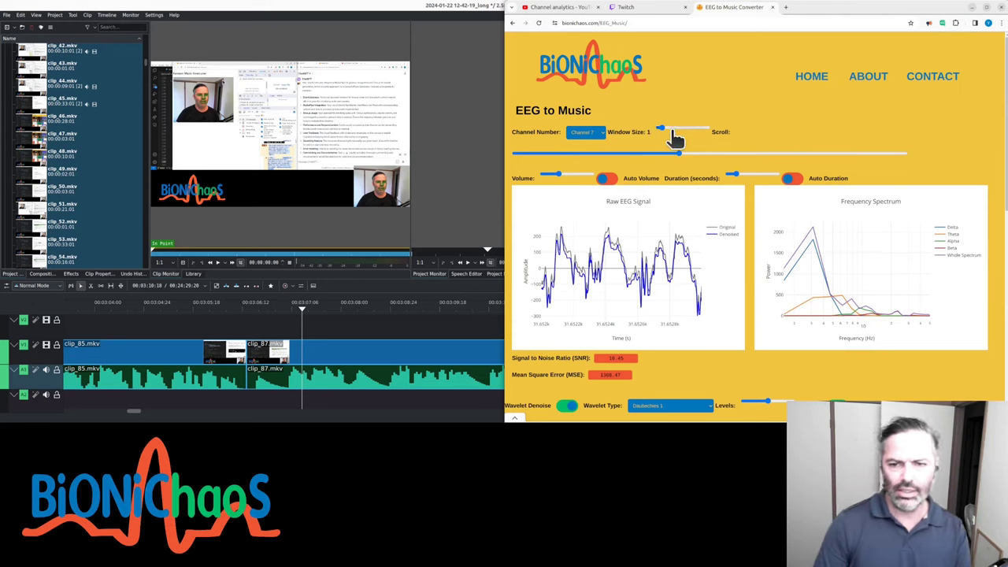
pyautogui.click(662, 128)
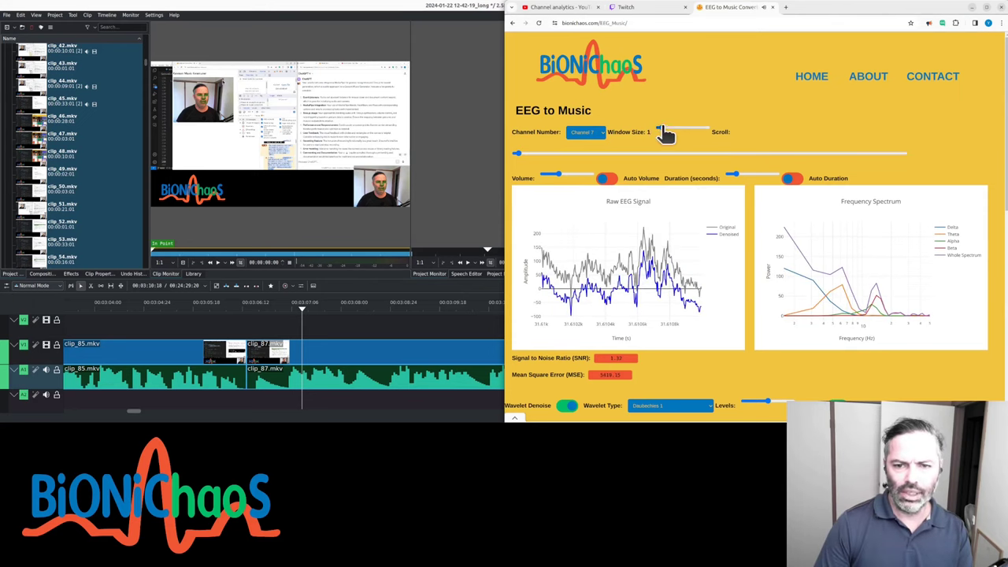
pyautogui.moveTo(665, 135); pyautogui.dragTo(725, 135)
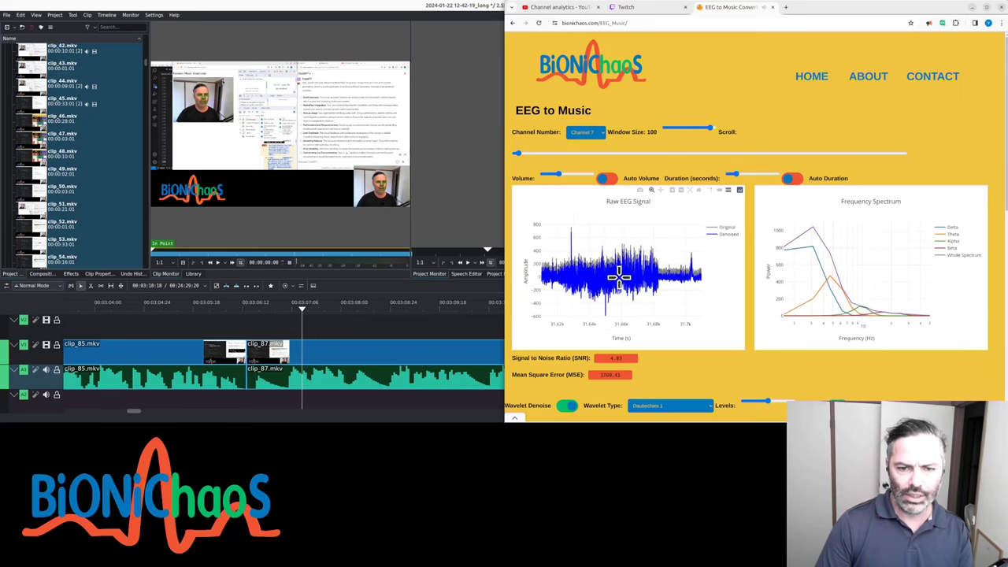
# Step through Channels 7, 3 and 12, ending on Channel 13.
pyautogui.click(579, 134)
pyautogui.click(579, 165)
pyautogui.press('Up')
pyautogui.press('Up')
pyautogui.press('Up')
pyautogui.press('Up')
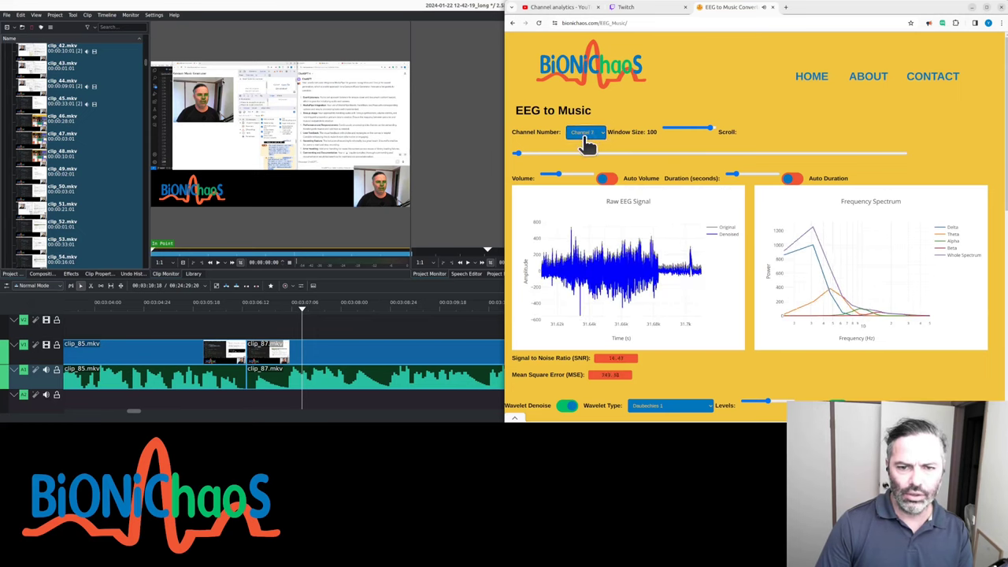
pyautogui.click(584, 138)
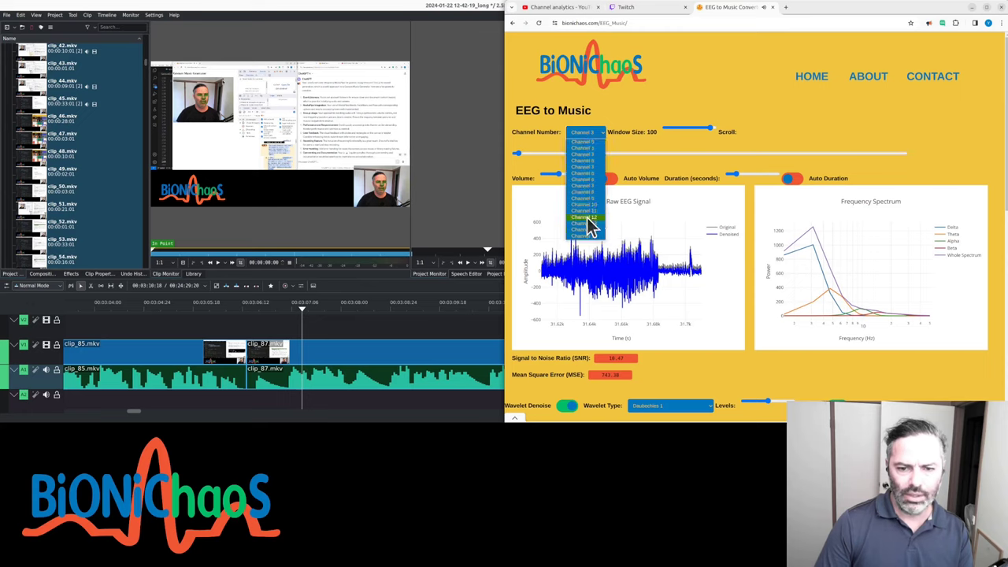
pyautogui.click(587, 218)
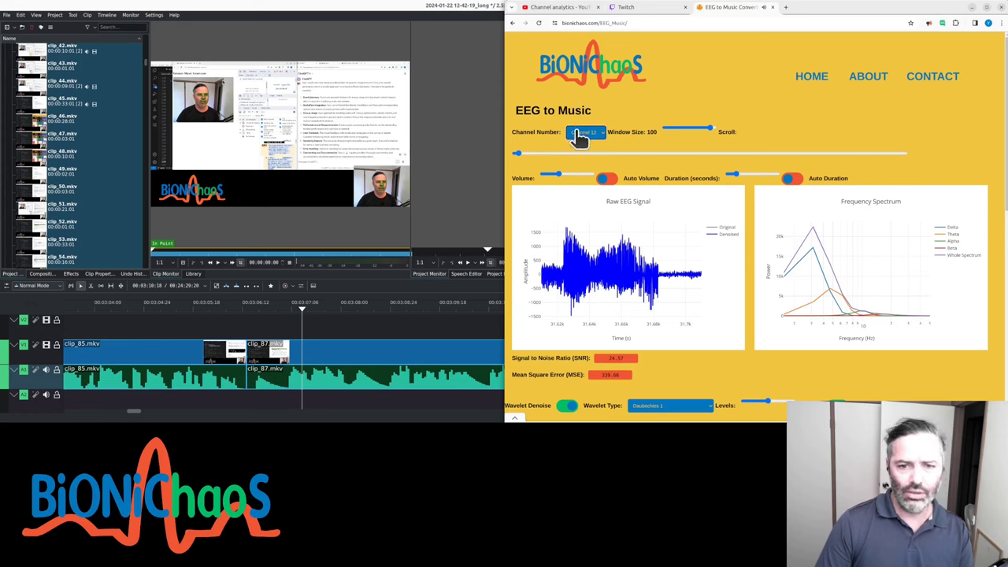
pyautogui.click(581, 140)
pyautogui.click(591, 225)
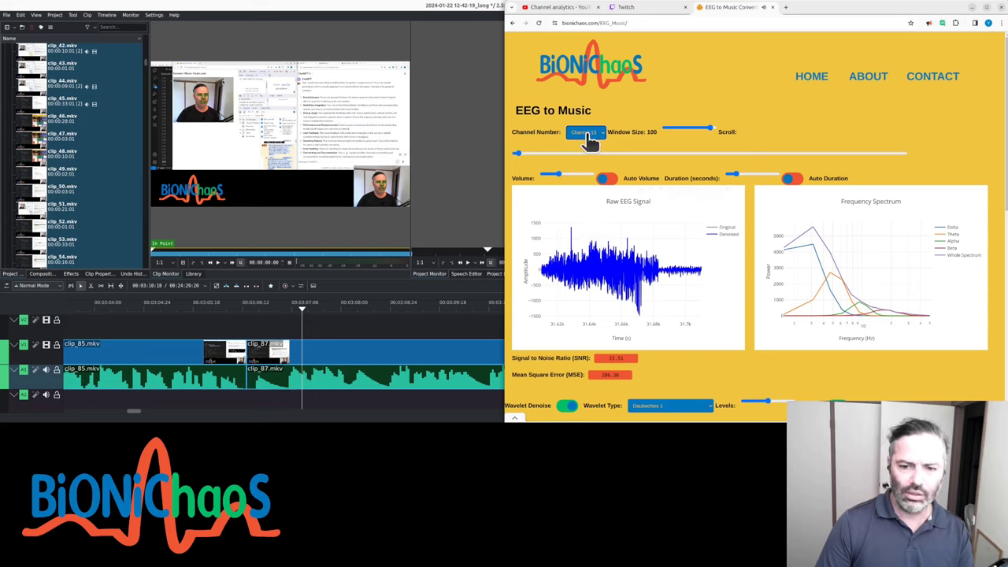
# Set window size to 6, jump near the recording's end, and enable Auto Duration.
pyautogui.click(671, 129)
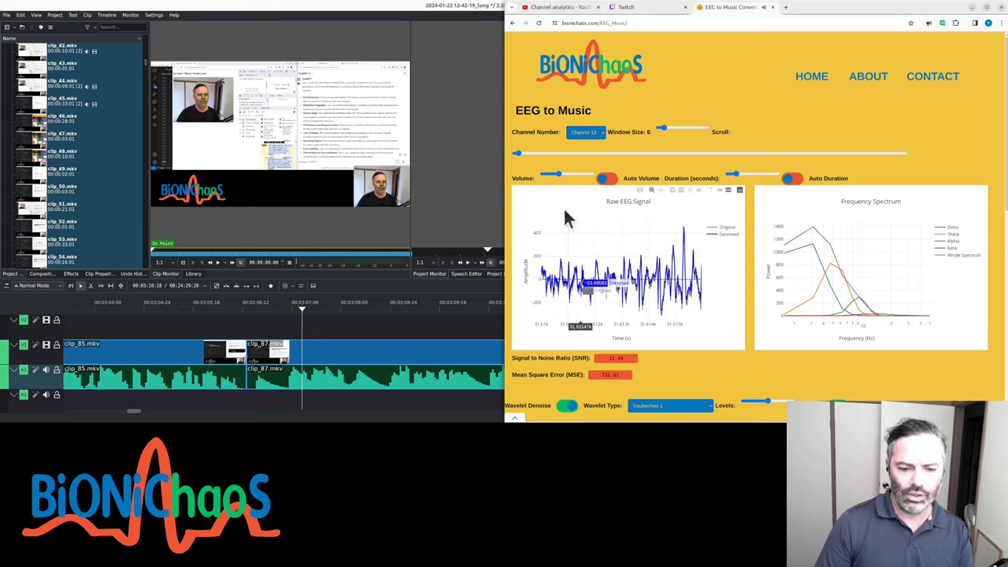
pyautogui.click(542, 155)
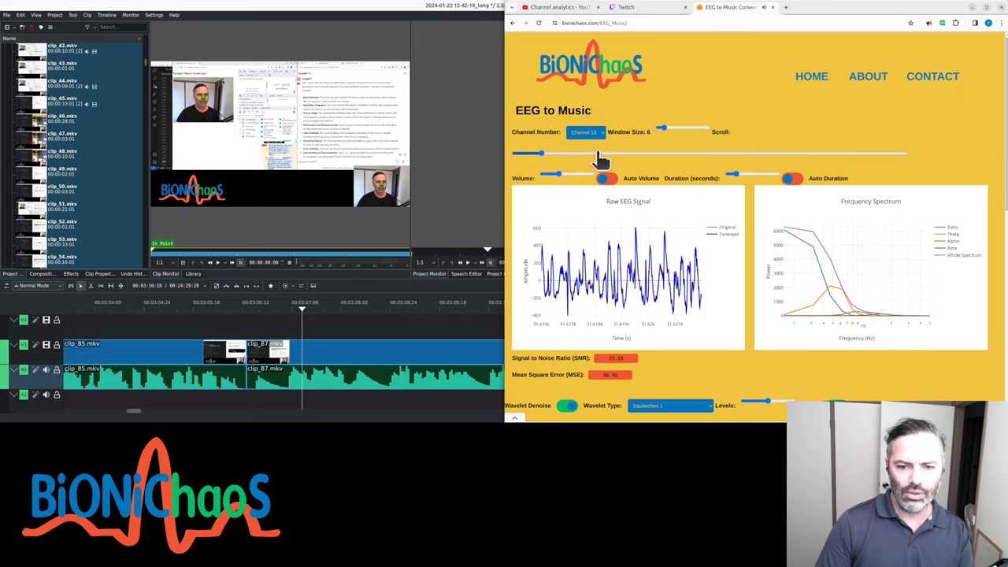
pyautogui.click(870, 154)
pyautogui.click(794, 180)
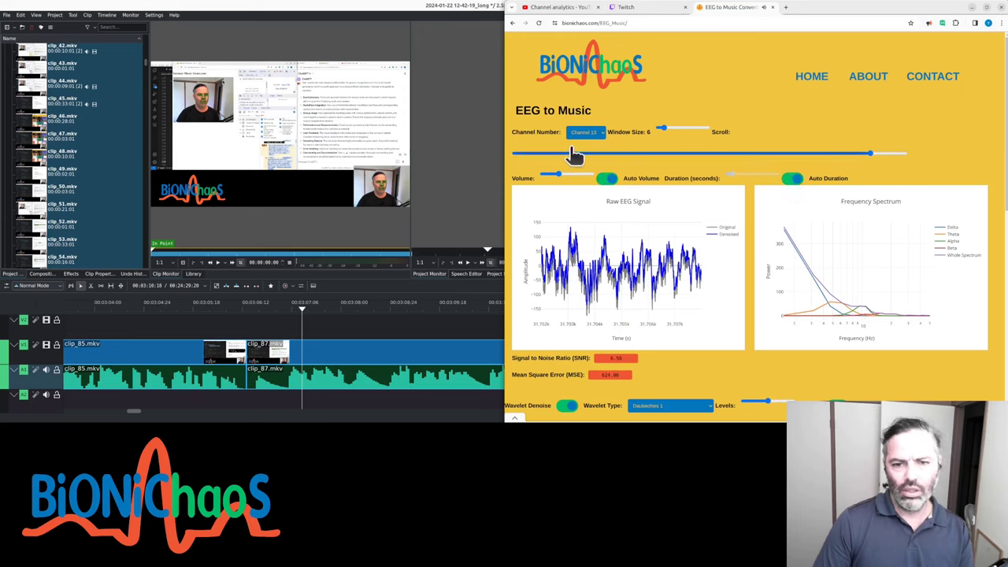
# Move to the very end of the recording with Auto Duration switched back on.
pyautogui.click(585, 161)
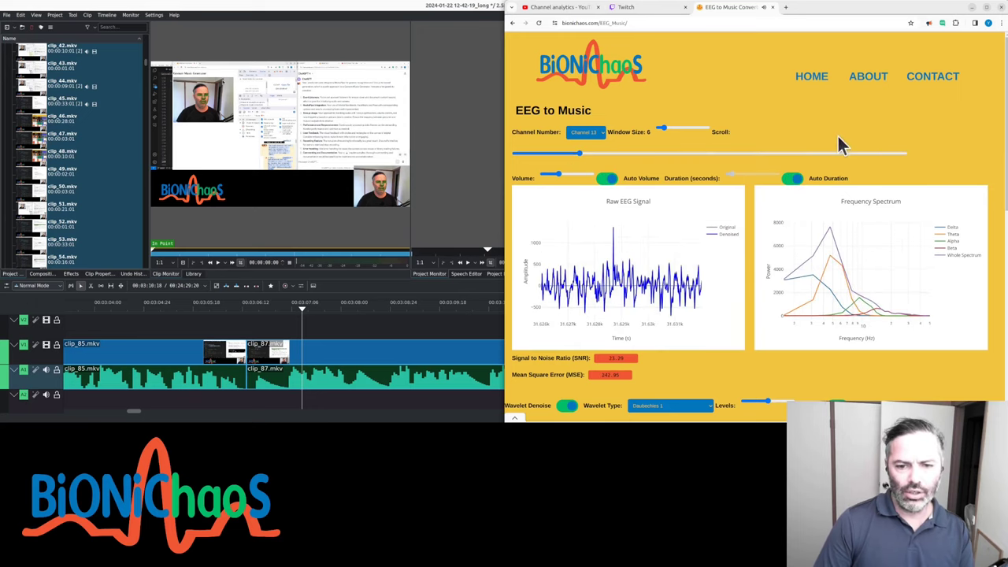
pyautogui.click(791, 178)
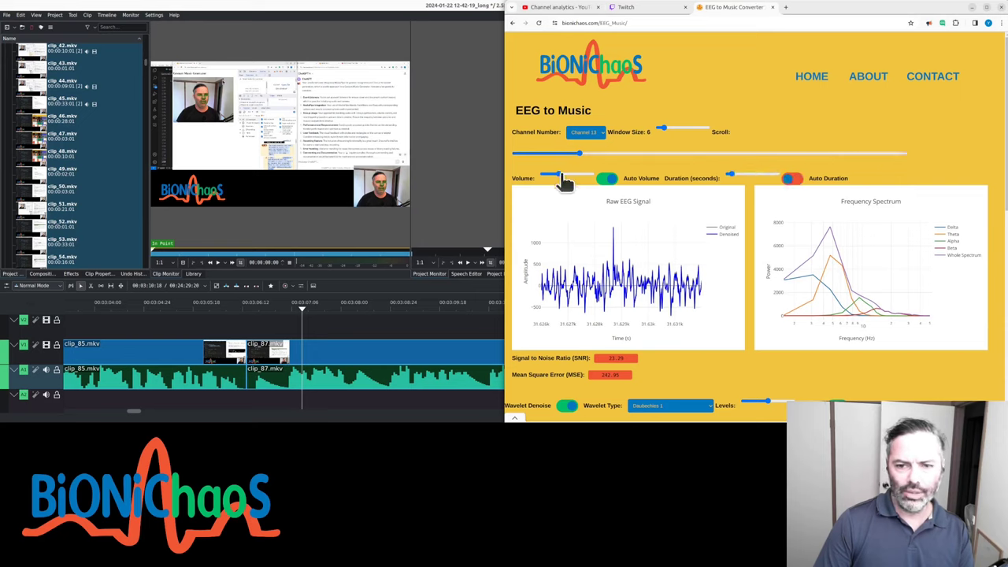
pyautogui.click(879, 158)
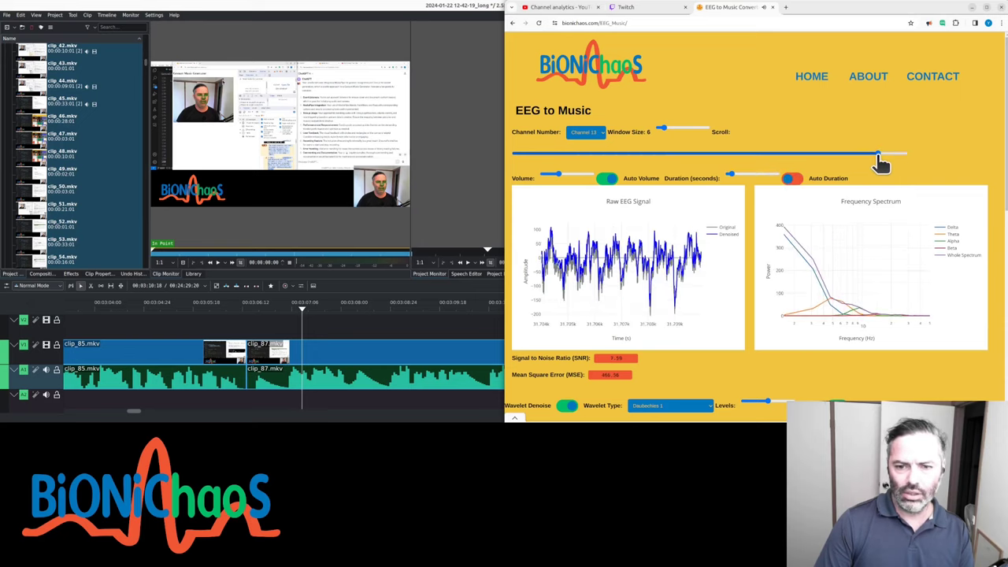
pyautogui.moveTo(886, 157); pyautogui.dragTo(906, 157)
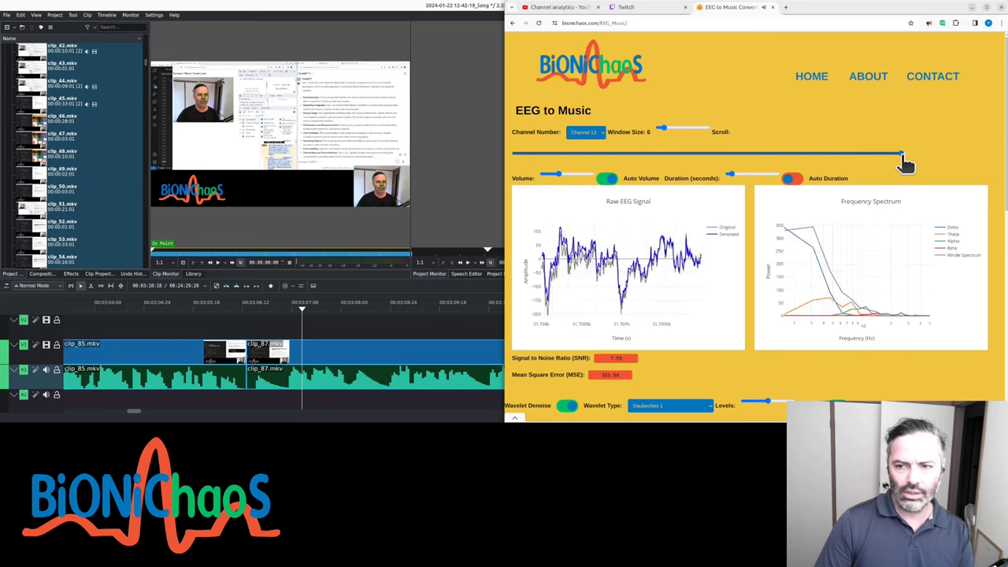
pyautogui.click(793, 179)
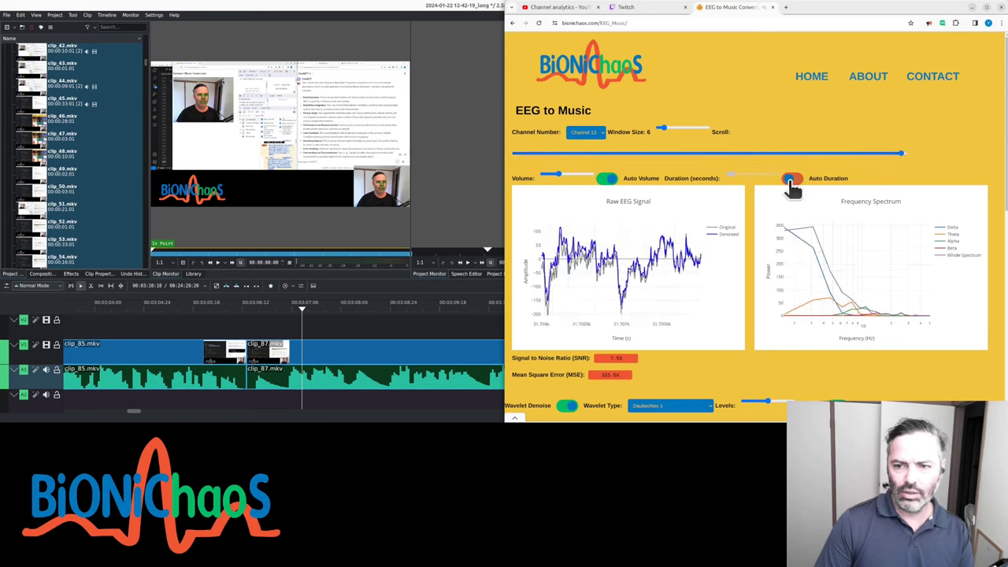